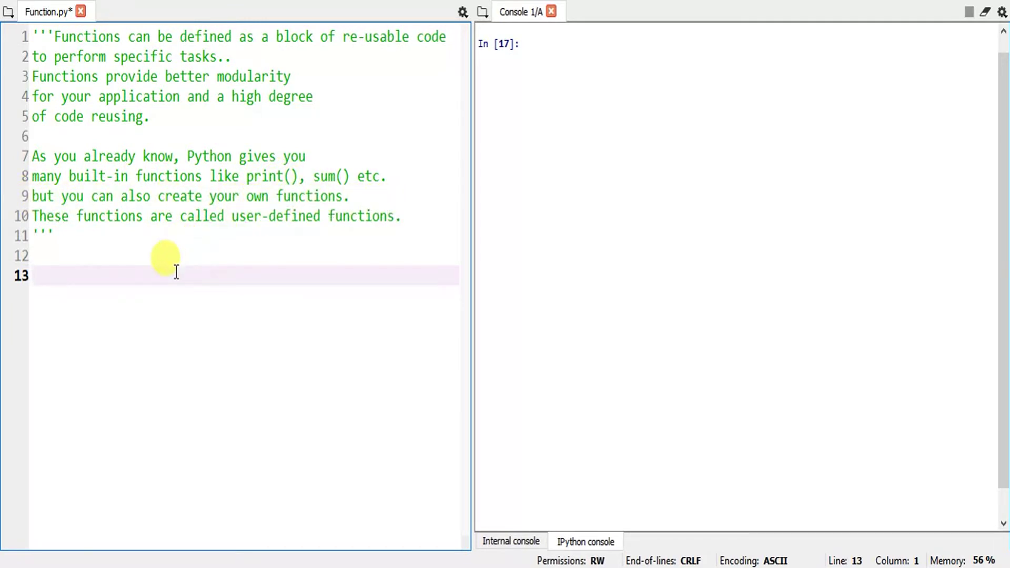
{"action": "type", "text": "def time"}
{"action": "type", "text": "():"}
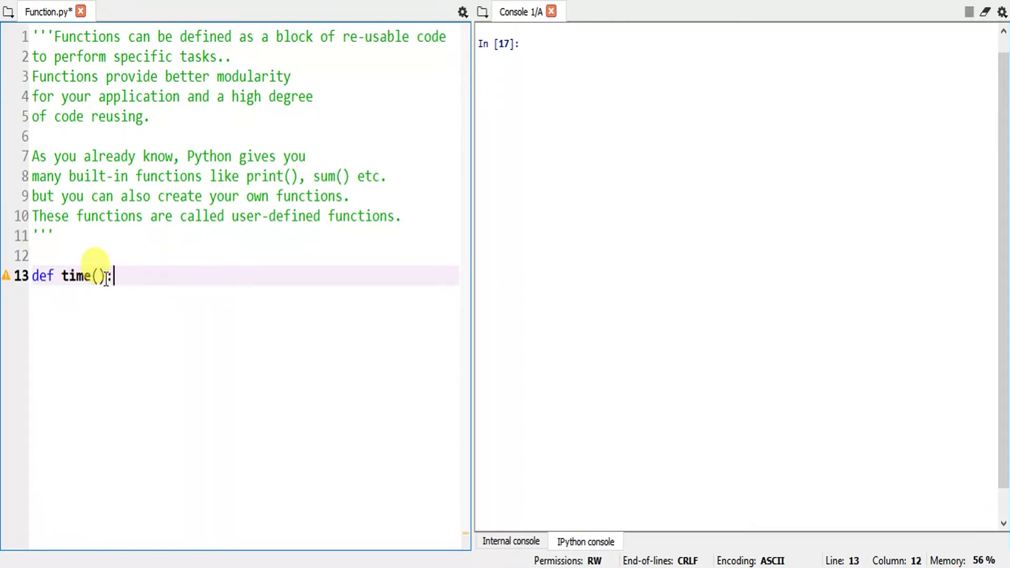
Rename the function from time() to example() and fill its body with placeholder lines.
{"action": "left_click_drag", "start_coordinate": [92, 275], "coordinate": [64, 276]}
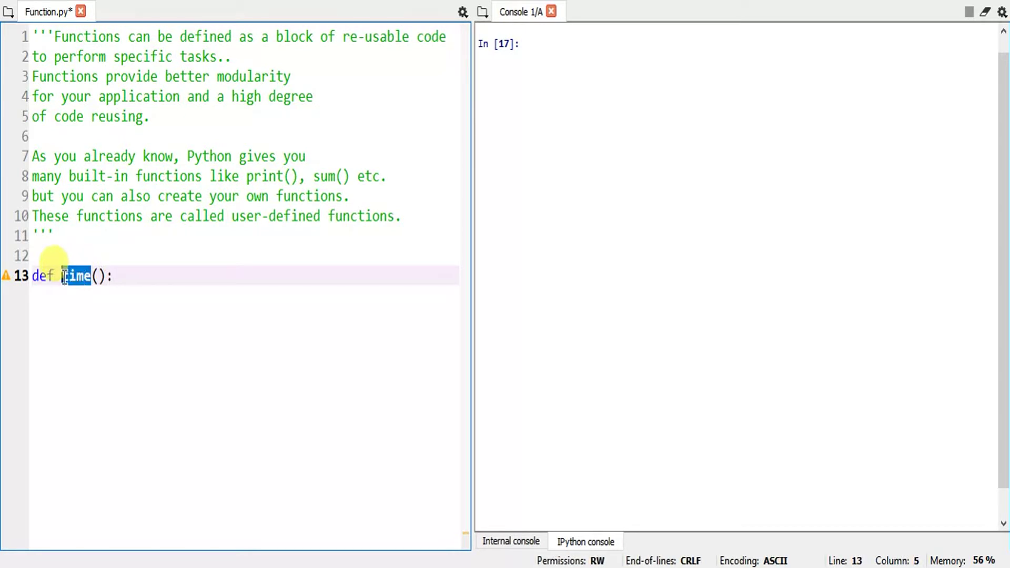
{"action": "key", "text": "BackSpace"}
{"action": "type", "text": "exa"}
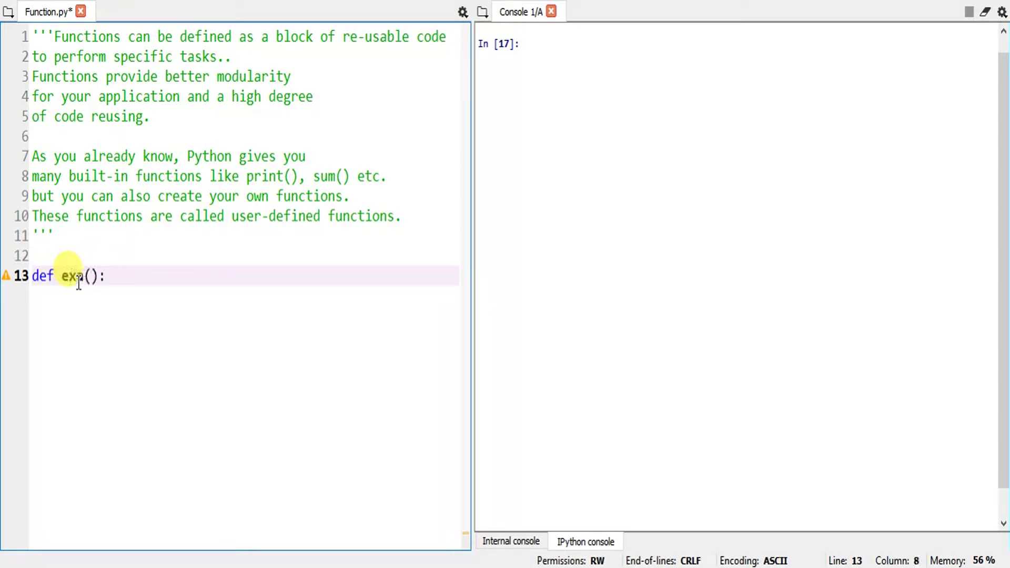
{"action": "type", "text": "mple"}
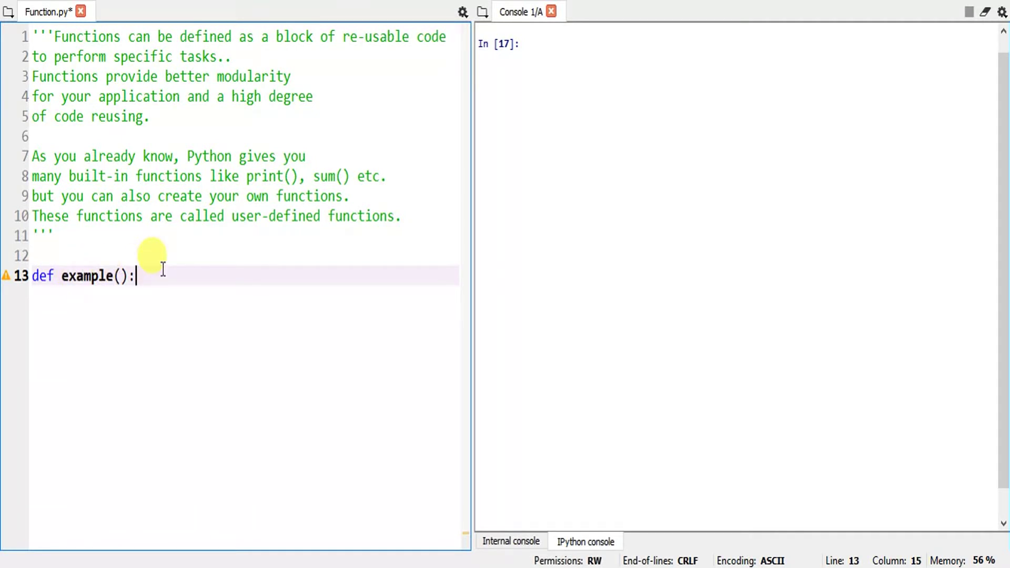
{"action": "key", "text": "Return"}
{"action": "type", "text": "d"}
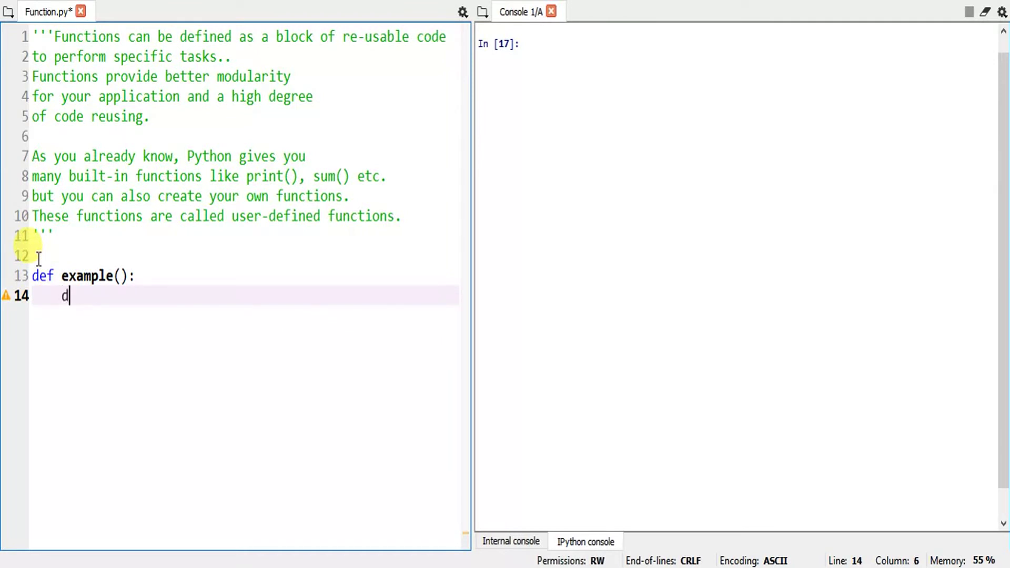
{"action": "type", "text": "sdjhsfns"}
{"action": "key", "text": "Return"}
{"action": "type", "text": "snsn"}
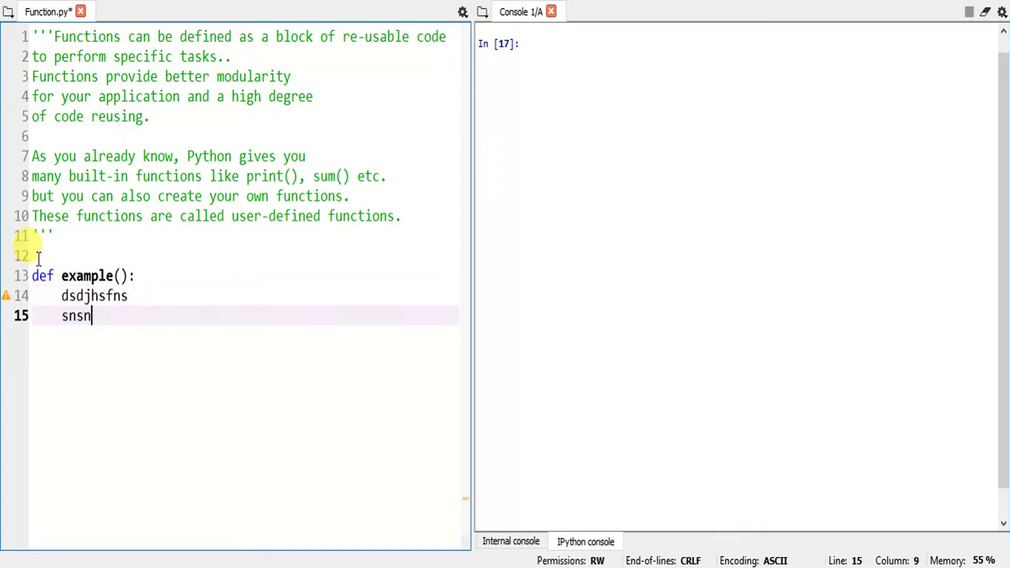
{"action": "type", "text": "srnsrn"}
{"action": "key", "text": "Return"}
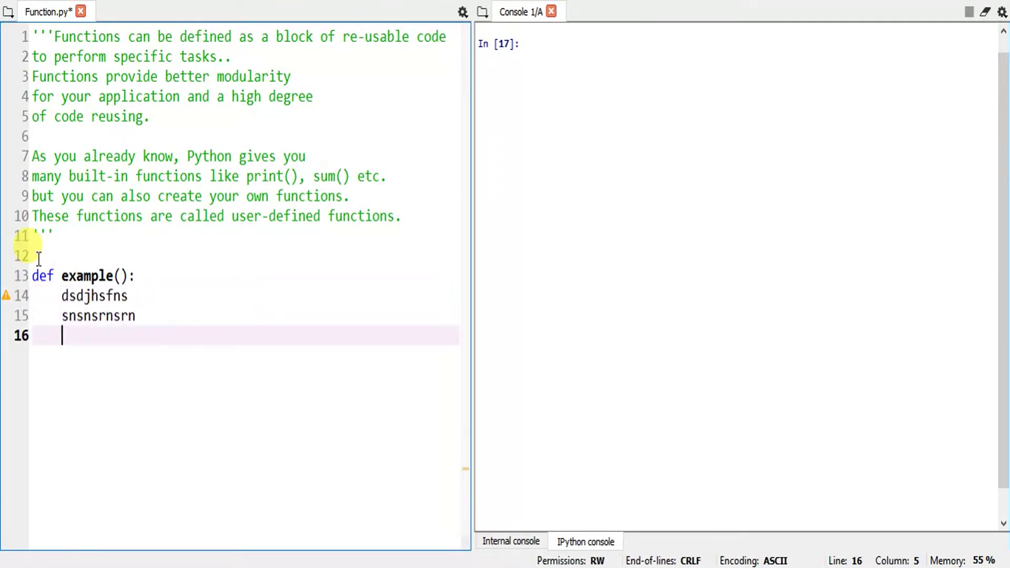
{"action": "type", "text": "asnsnsn"}
{"action": "key", "text": "Return"}
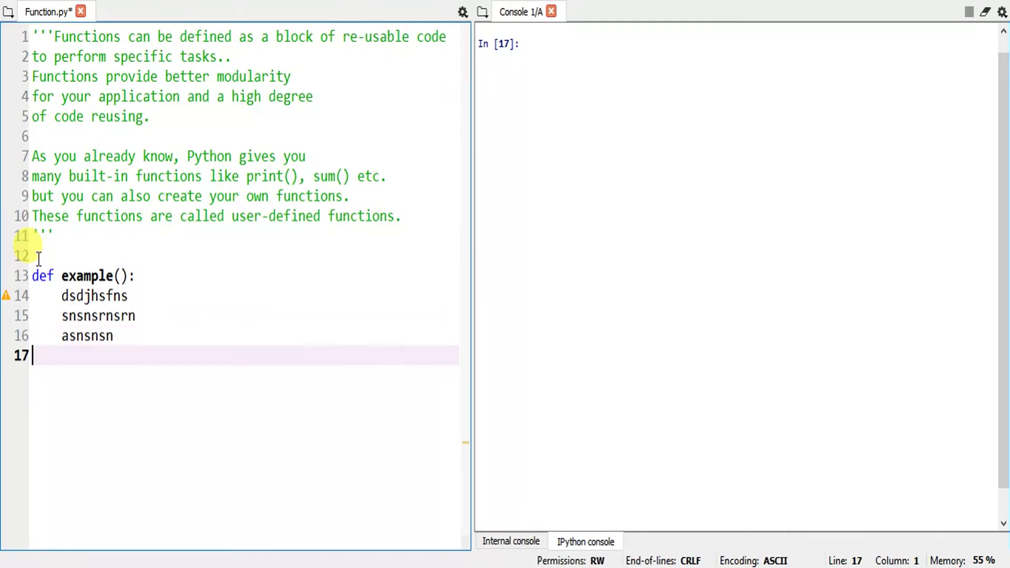
{"action": "type", "text": "sfnsrns"}
{"action": "key", "text": "Return"}
{"action": "type", "text": "snedsbnsn"}
{"action": "key", "text": "Return"}
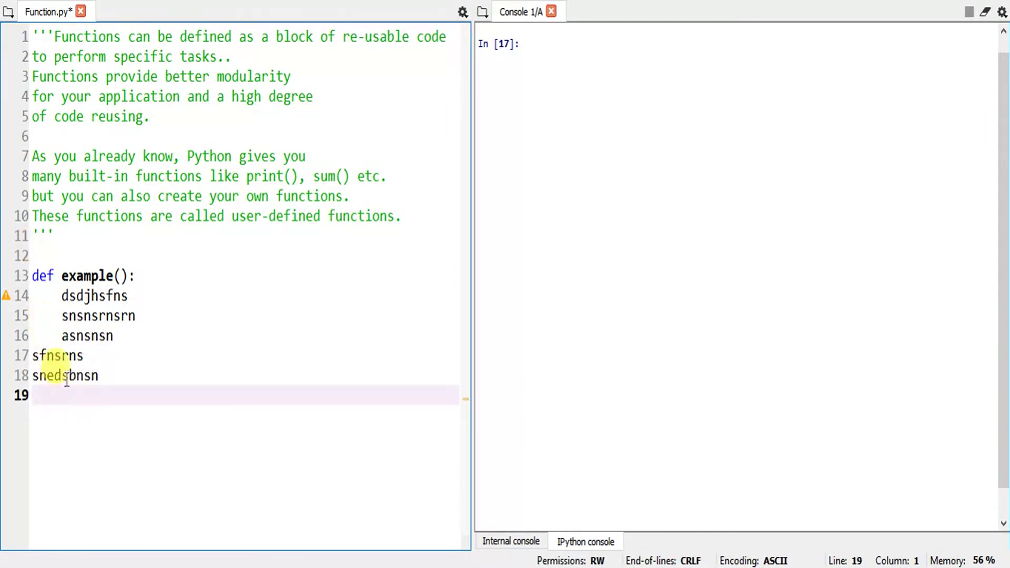
{"action": "left_click_drag", "start_coordinate": [102, 386], "coordinate": [62, 295]}
{"action": "type", "text": "p"}
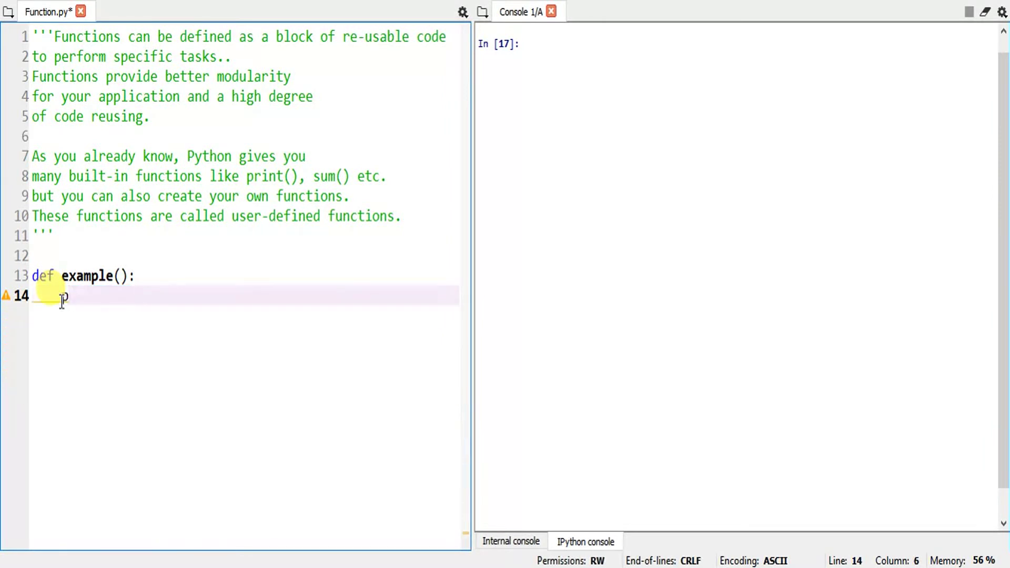
{"action": "type", "text": "rint"}
{"action": "type", "text": "('H"}
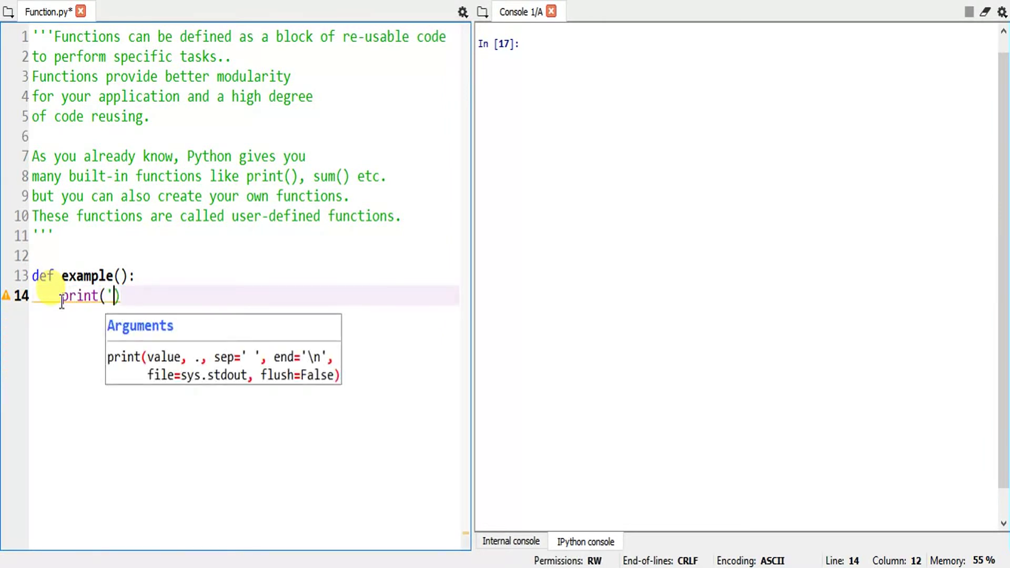
{"action": "type", "text": "ello worl"}
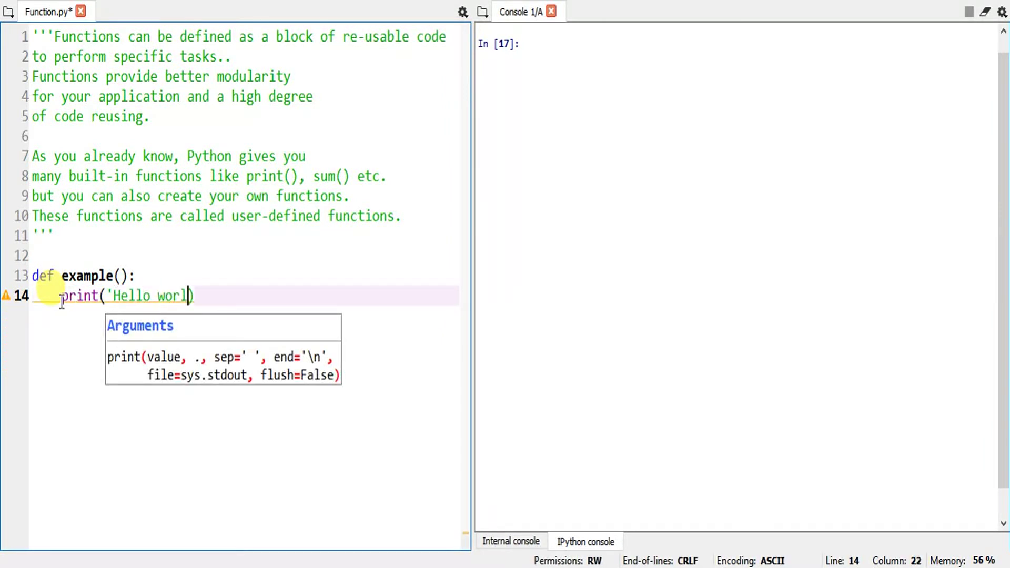
{"action": "type", "text": "d')"}
Replace the placeholder lines with print('Hello world'), z = 5 + 6 and print(z).
{"action": "key", "text": "Return"}
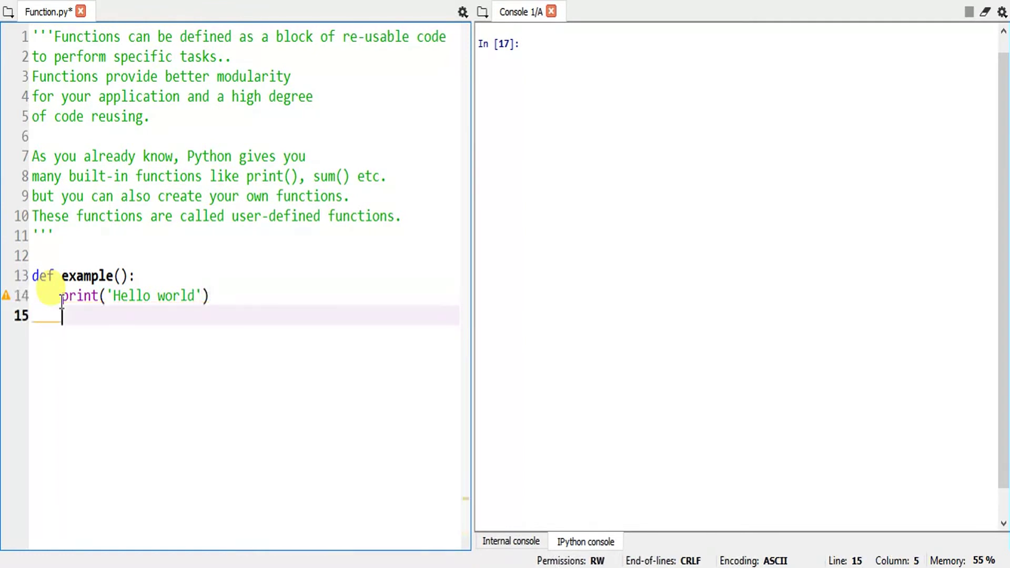
{"action": "type", "text": "z= 5 "}
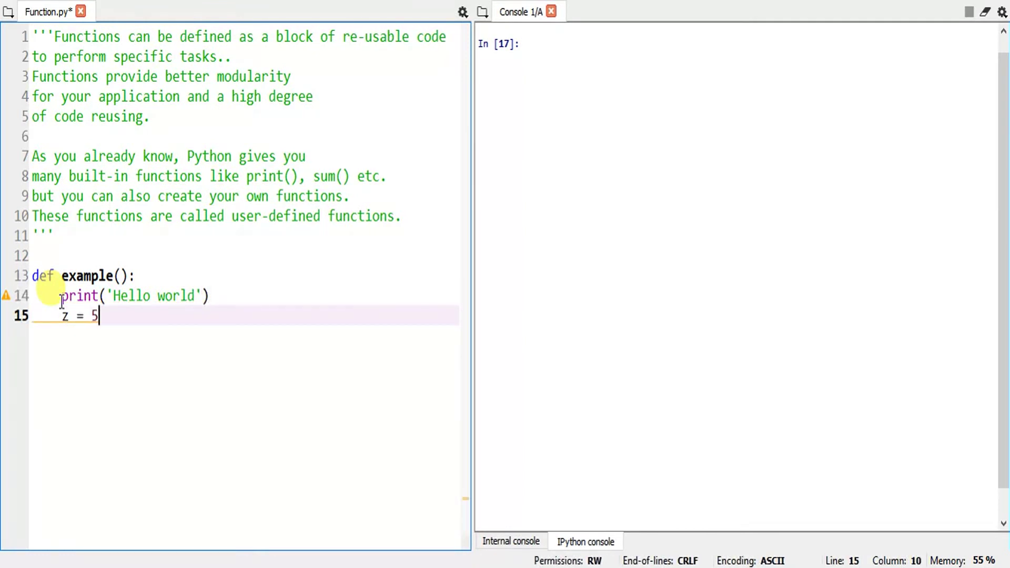
{"action": "type", "text": "+ 6"}
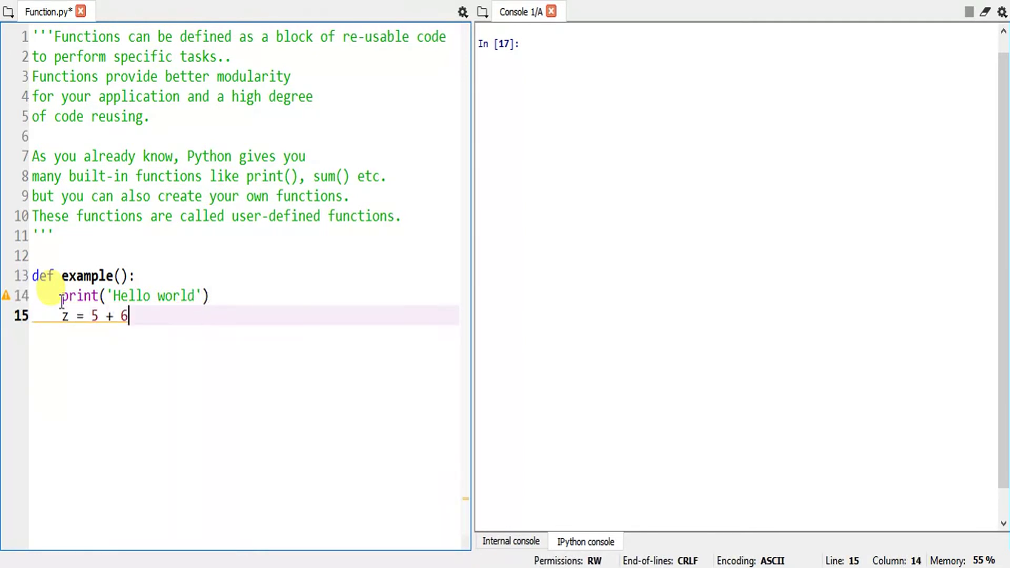
{"action": "key", "text": "Return"}
{"action": "type", "text": "print(z"}
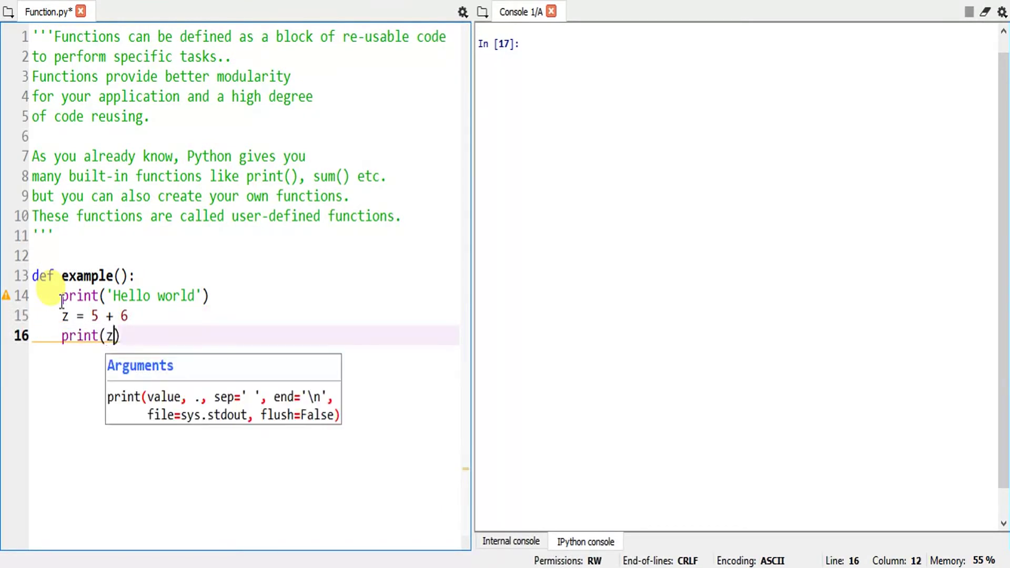
{"action": "left_click", "coordinate": [120, 336]}
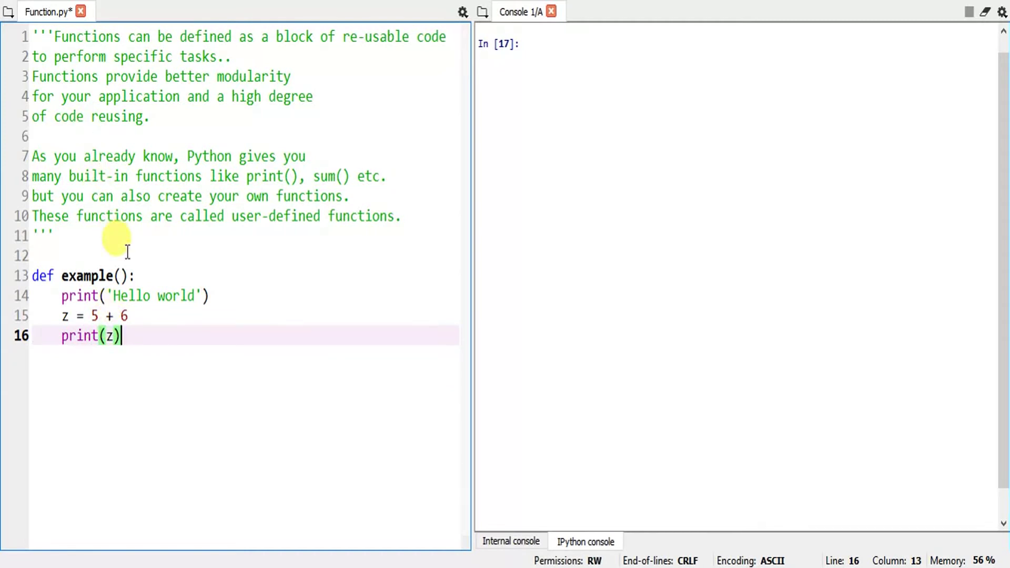
Run Function.py and call example() in the console, printing Hello world and 11.
{"action": "key", "text": "F5"}
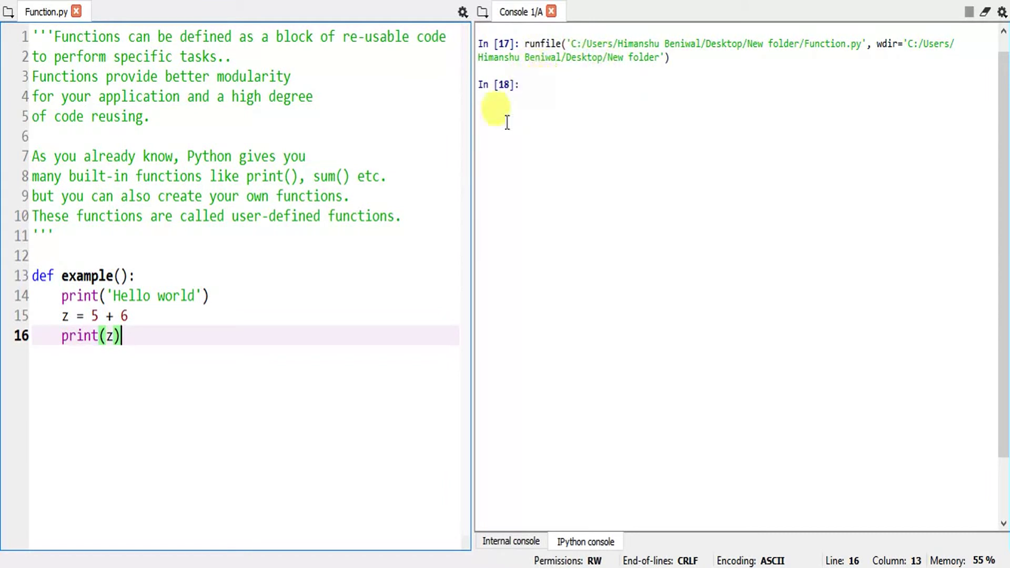
{"action": "left_click", "coordinate": [562, 94]}
{"action": "type", "text": "example()"}
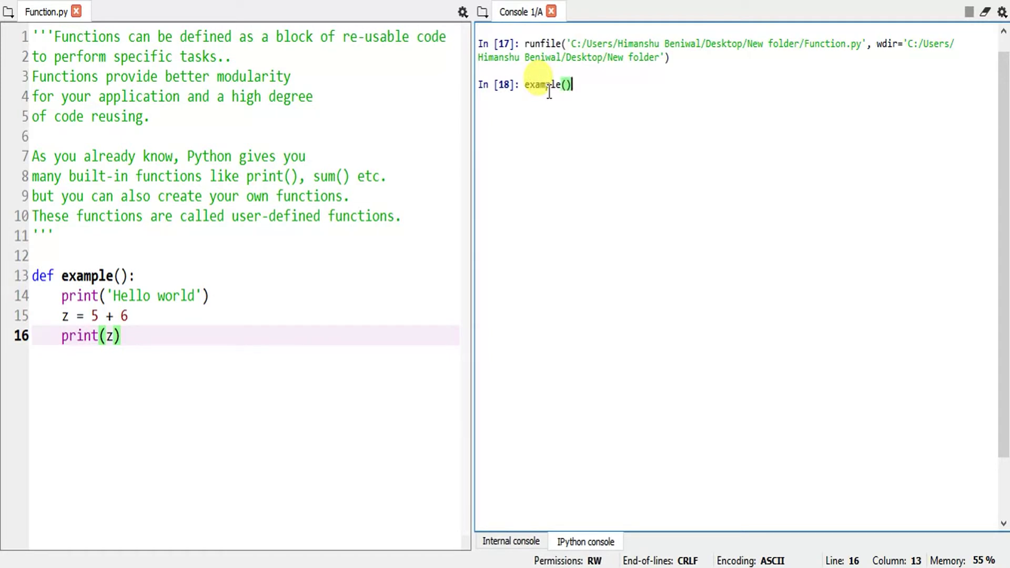
{"action": "key", "text": "Return"}
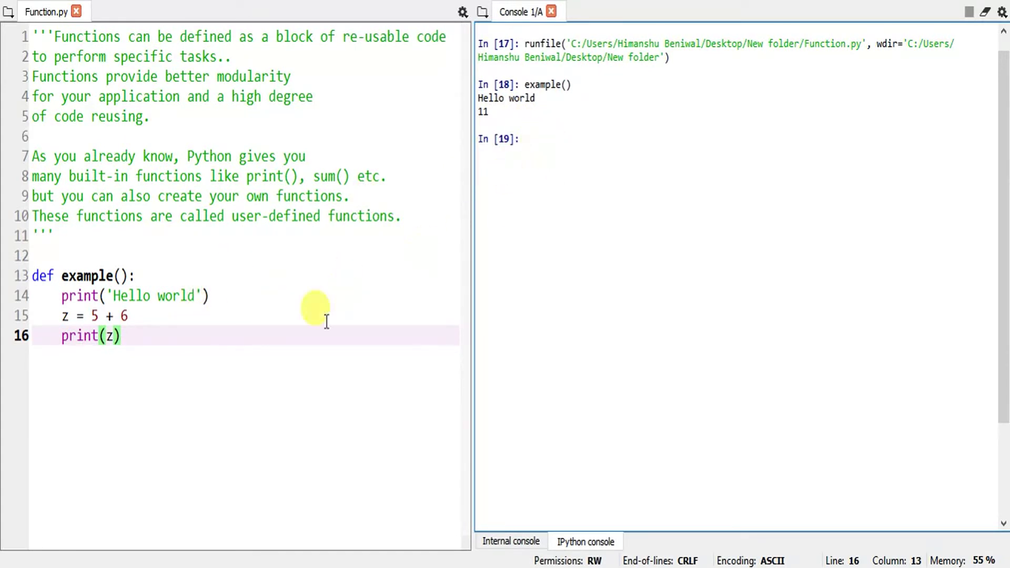
Add an empty line 17 below the end of the function body.
{"action": "left_click", "coordinate": [230, 320]}
{"action": "left_click", "coordinate": [224, 335]}
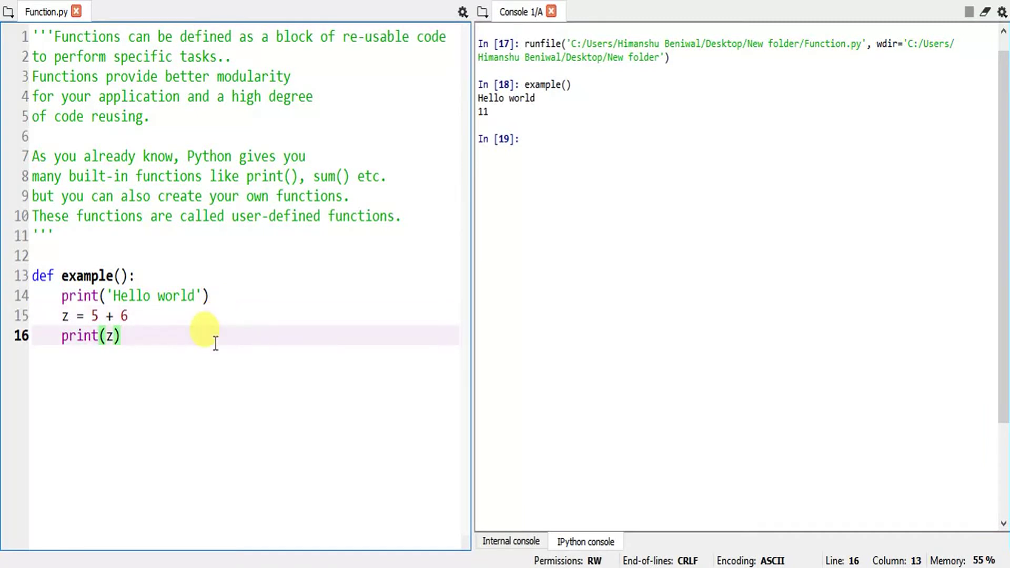
{"action": "key", "text": "Return"}
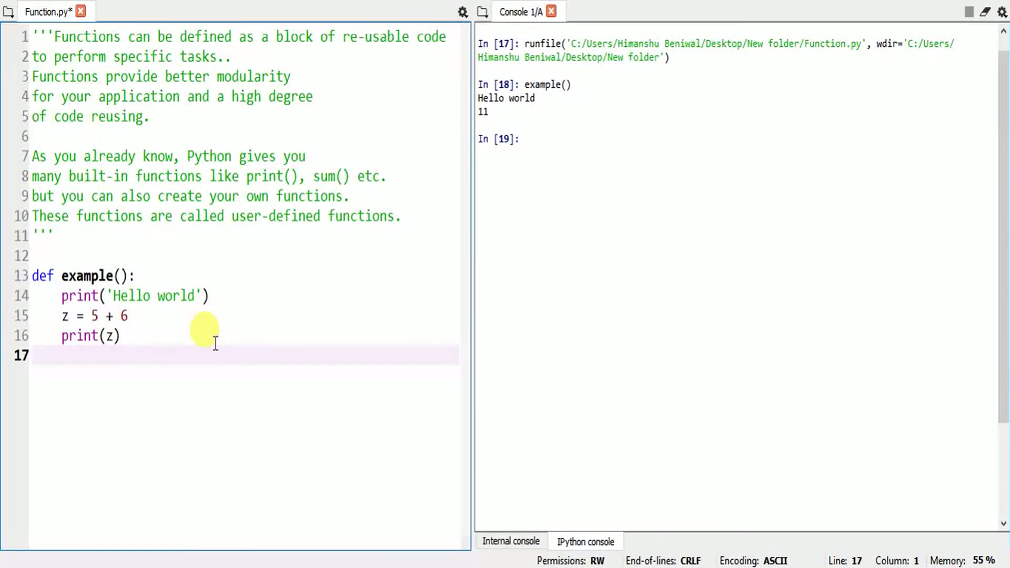
{"action": "type", "text": "example"}
{"action": "type", "text": "()"}
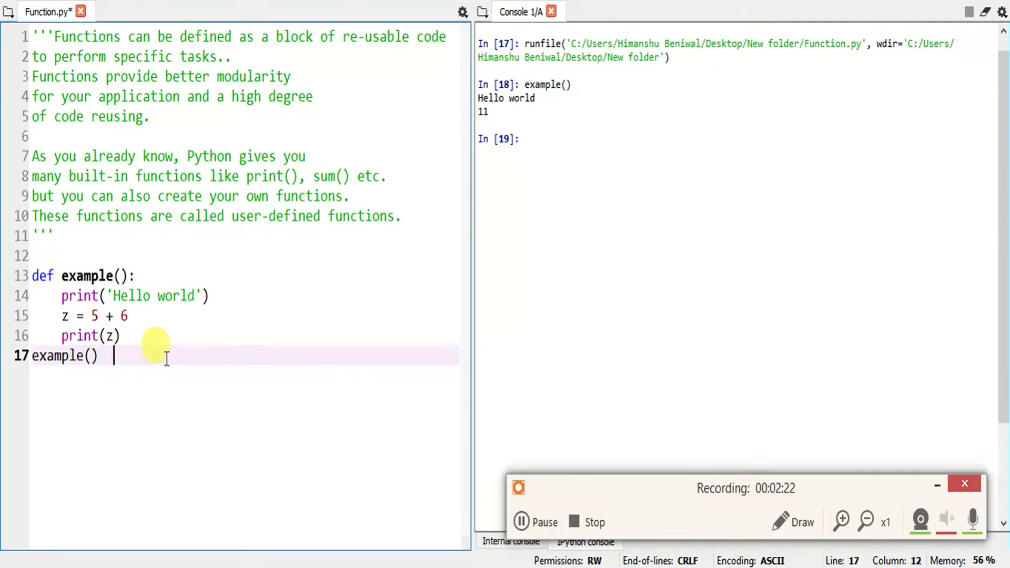
{"action": "type", "text": "# "}
{"action": "type", "text": "calling "}
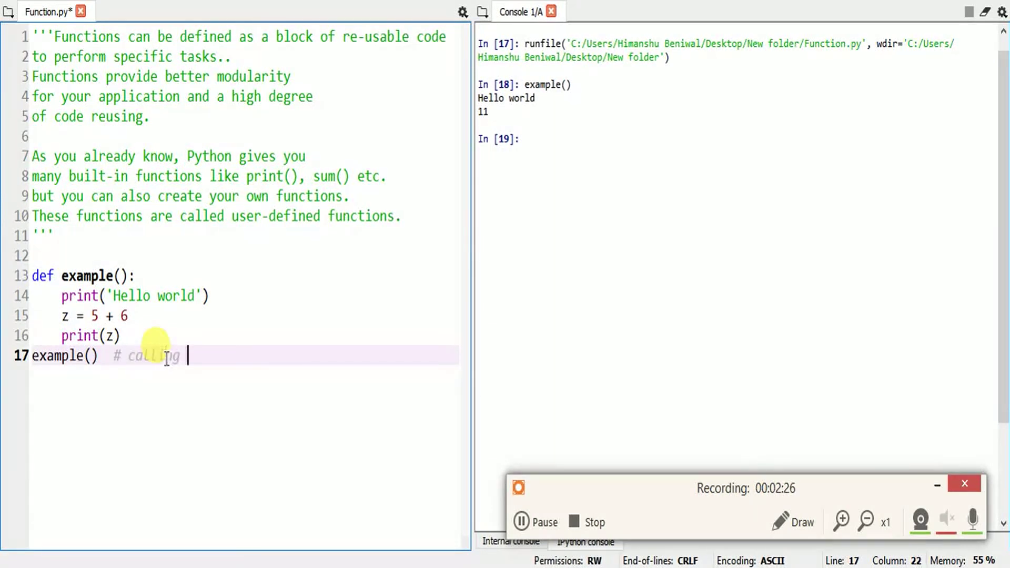
{"action": "type", "text": "the fuc"}
{"action": "type", "text": "n"}
Add example() with the comment 'calling the function' on line 17, then save and run.
{"action": "key", "text": "BackSpace"}
{"action": "key", "text": "BackSpace"}
{"action": "type", "text": "nction"}
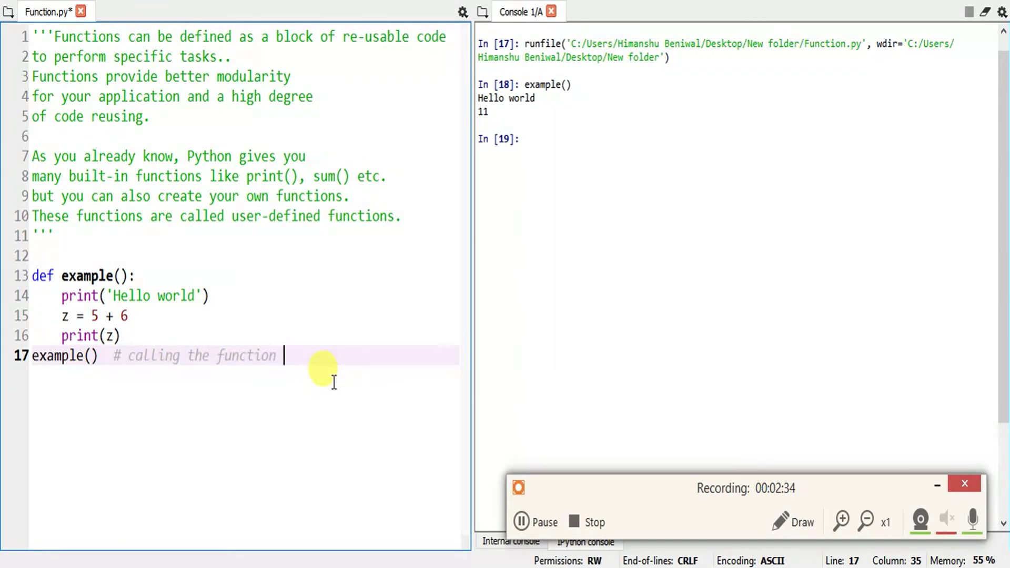
{"action": "key", "text": "F5"}
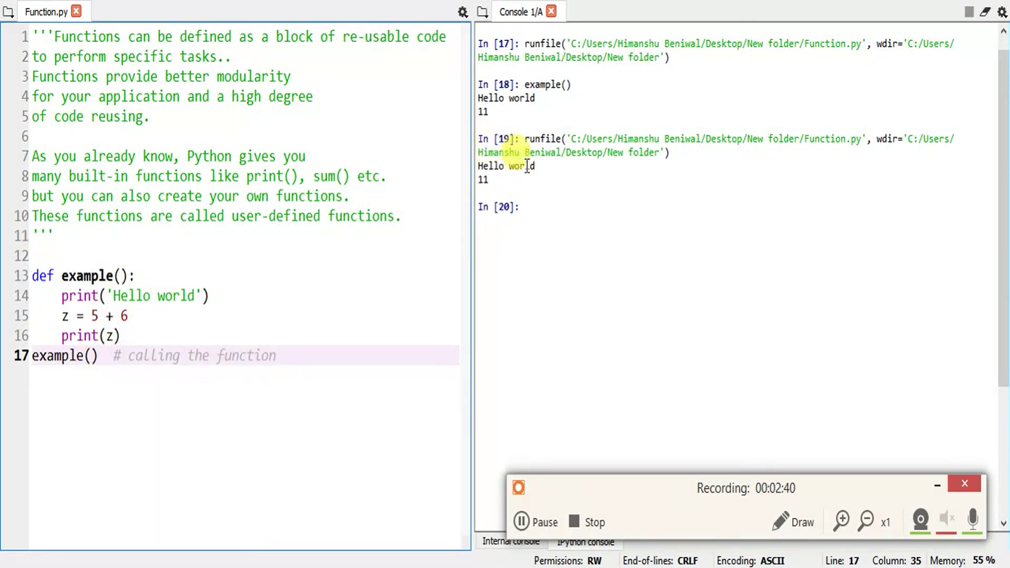
{"action": "left_click", "coordinate": [501, 186]}
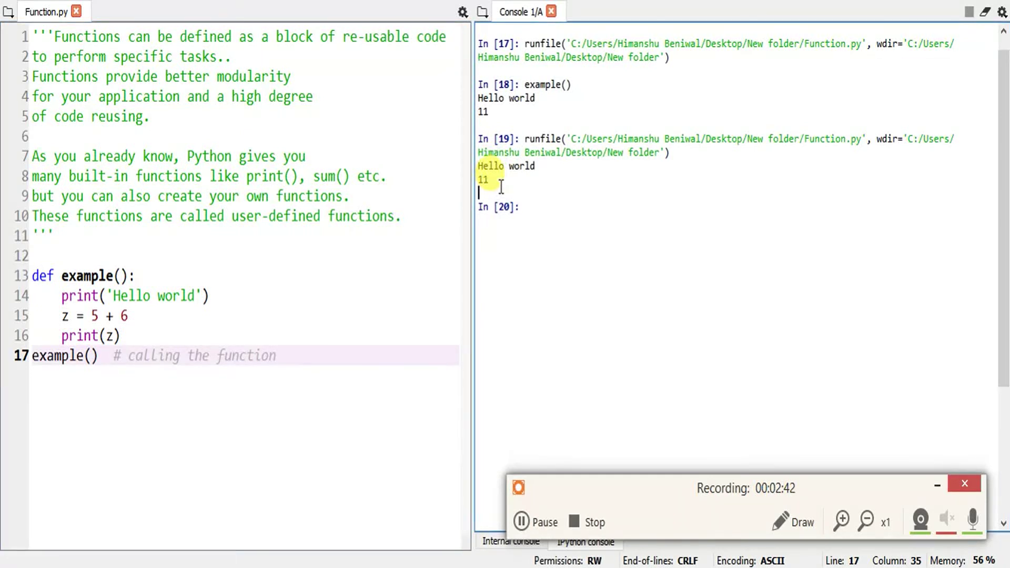
{"action": "left_click", "coordinate": [228, 346]}
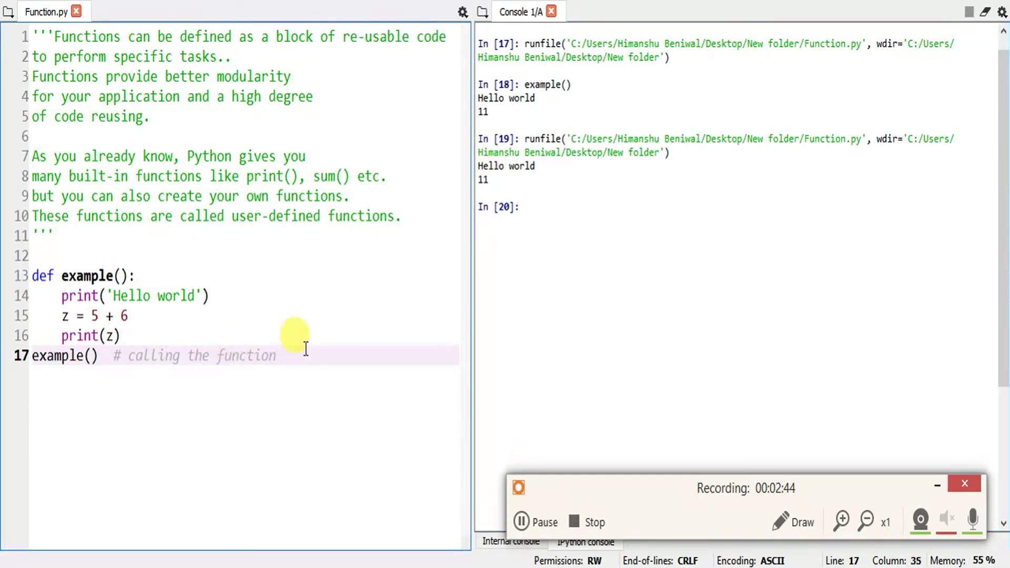
Add a second example() call on line 18 and rerun the script.
{"action": "key", "text": "Return"}
{"action": "type", "text": "ex"}
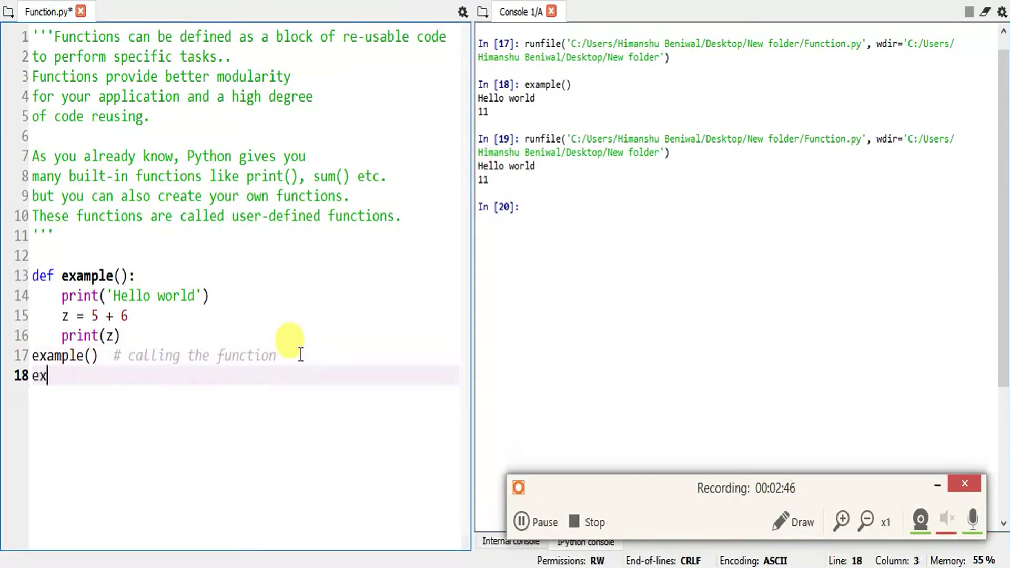
{"action": "type", "text": "am"}
{"action": "key", "text": "BackSpace"}
{"action": "type", "text": "le()"}
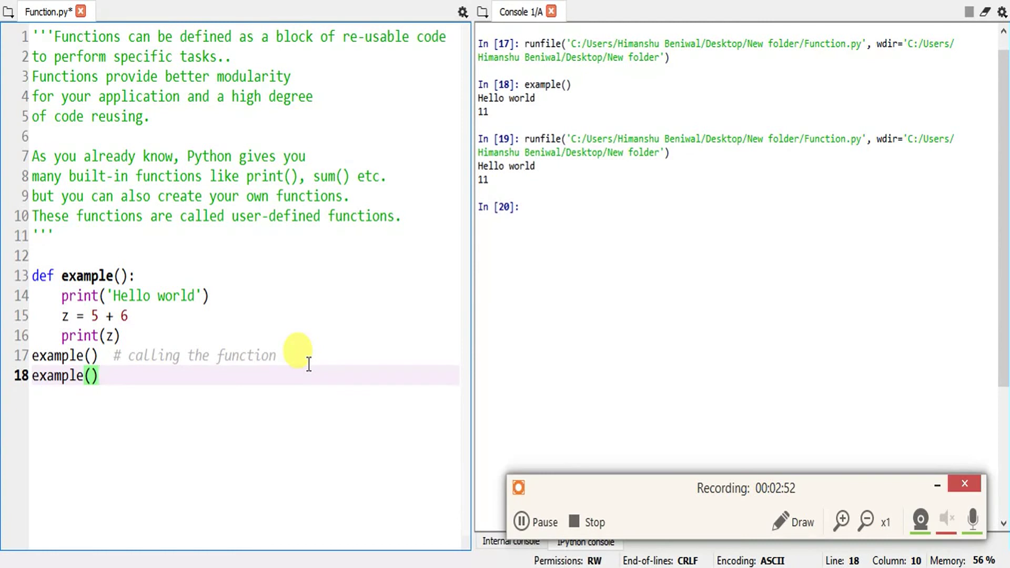
{"action": "key", "text": "F5"}
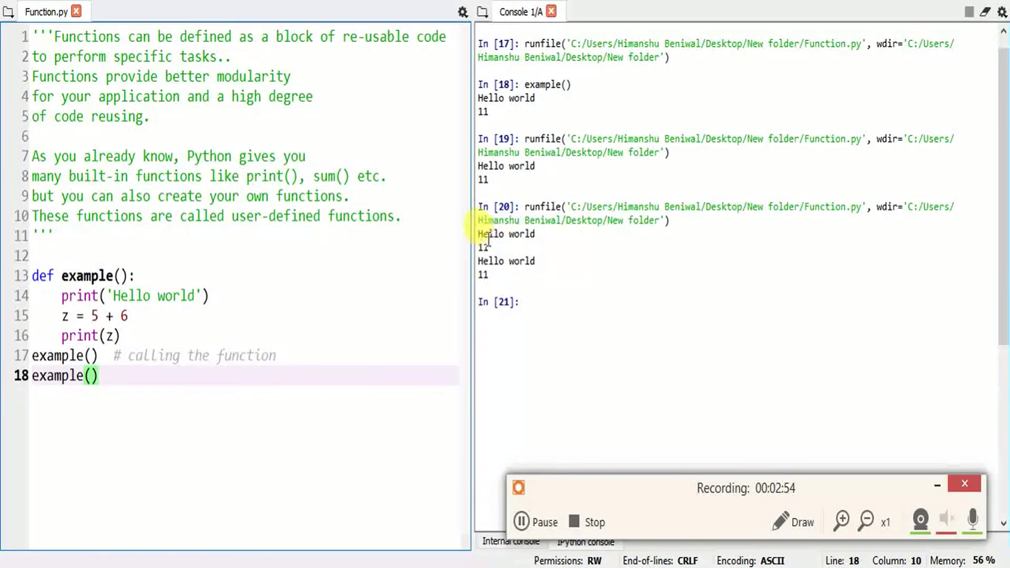
Select and deselect the printed Hello world lines in the console output.
{"action": "triple_click", "coordinate": [479, 234]}
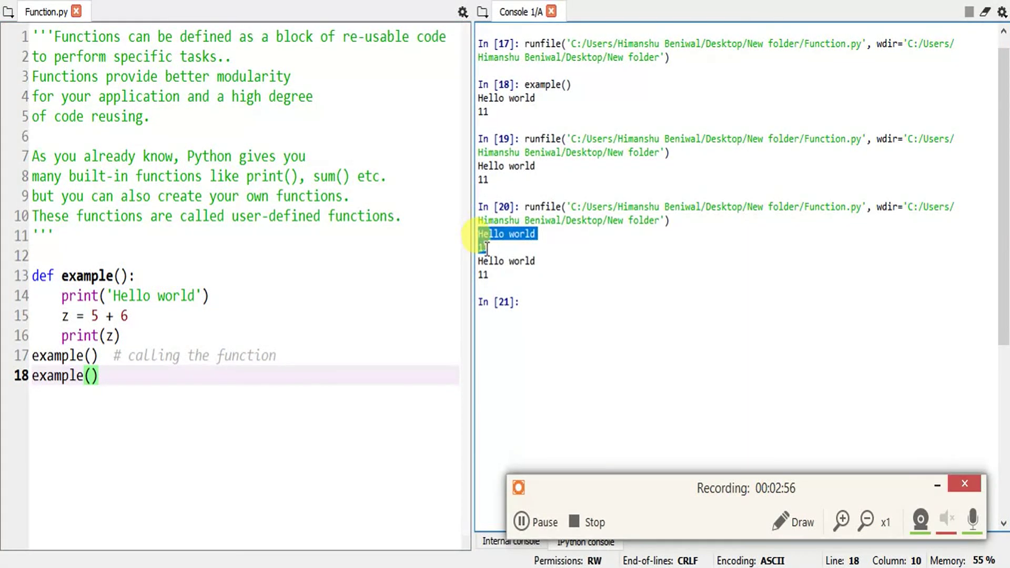
{"action": "left_click", "coordinate": [480, 260]}
{"action": "left_click_drag", "start_coordinate": [478, 260], "coordinate": [535, 260]}
{"action": "left_click", "coordinate": [480, 272]}
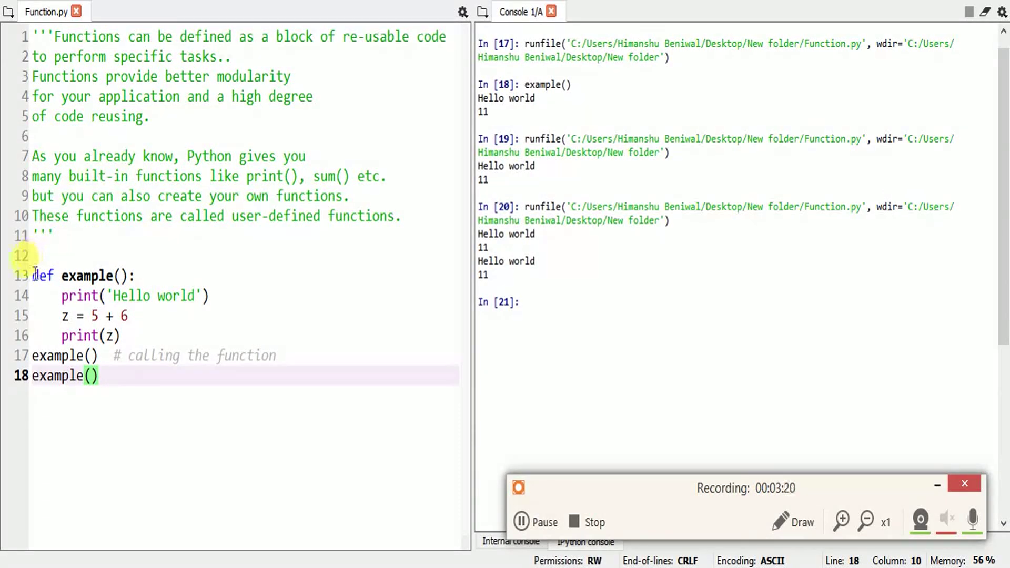
{"action": "left_click_drag", "start_coordinate": [32, 275], "coordinate": [136, 275]}
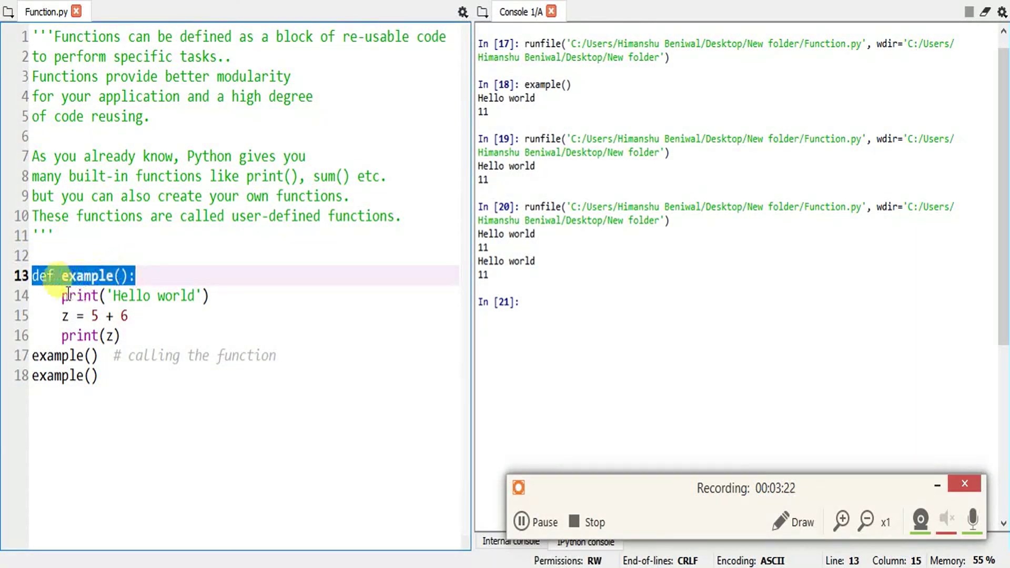
{"action": "left_click", "coordinate": [63, 296]}
{"action": "left_click_drag", "start_coordinate": [62, 297], "coordinate": [123, 336]}
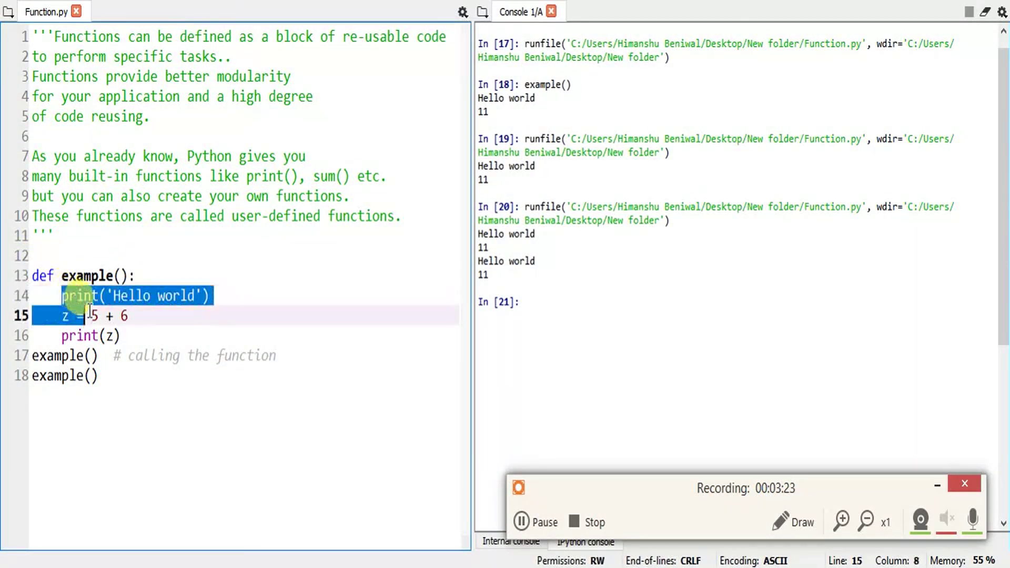
{"action": "left_click", "coordinate": [122, 336]}
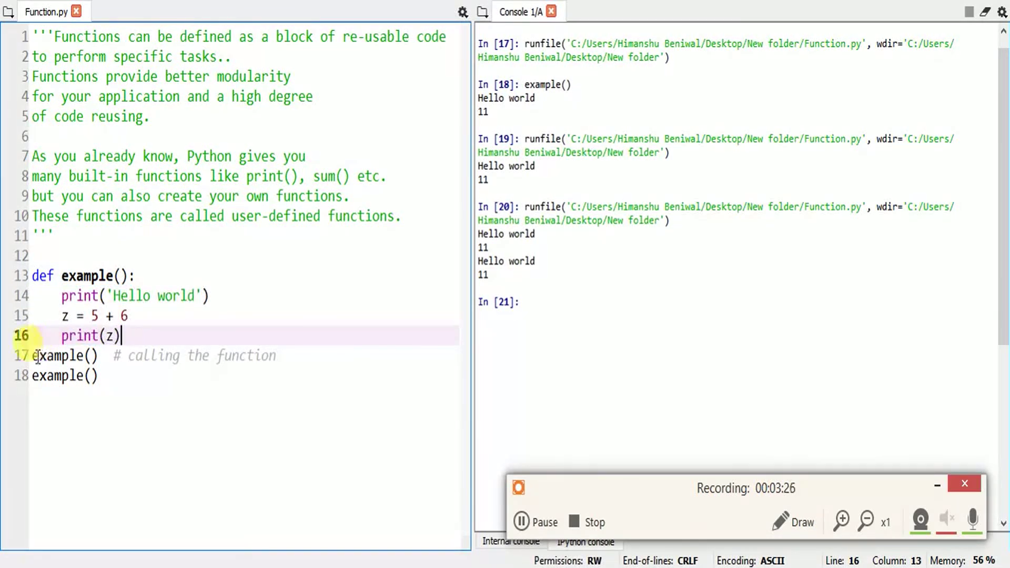
{"action": "left_click_drag", "start_coordinate": [38, 356], "coordinate": [99, 356]}
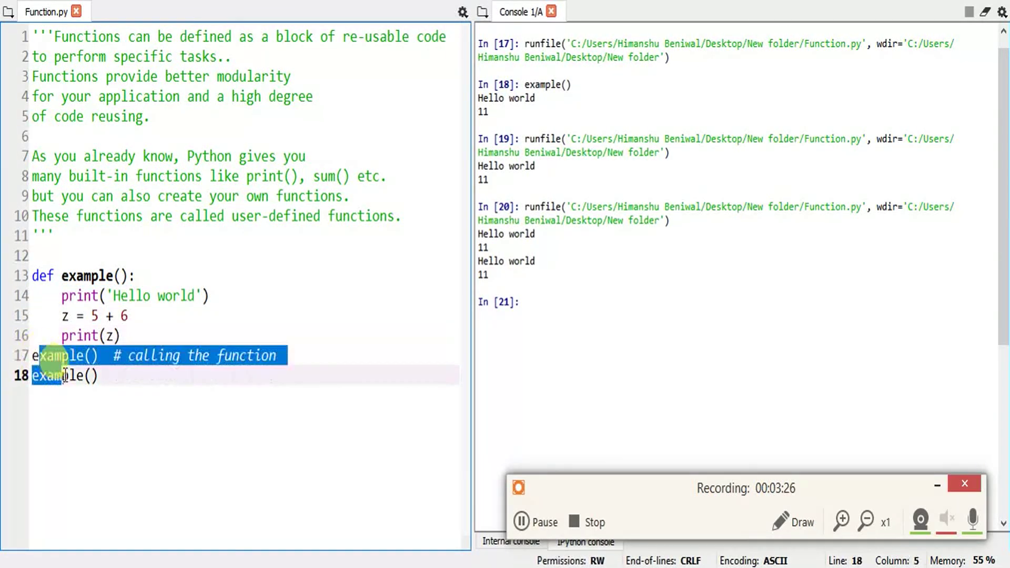
{"action": "left_click", "coordinate": [96, 376]}
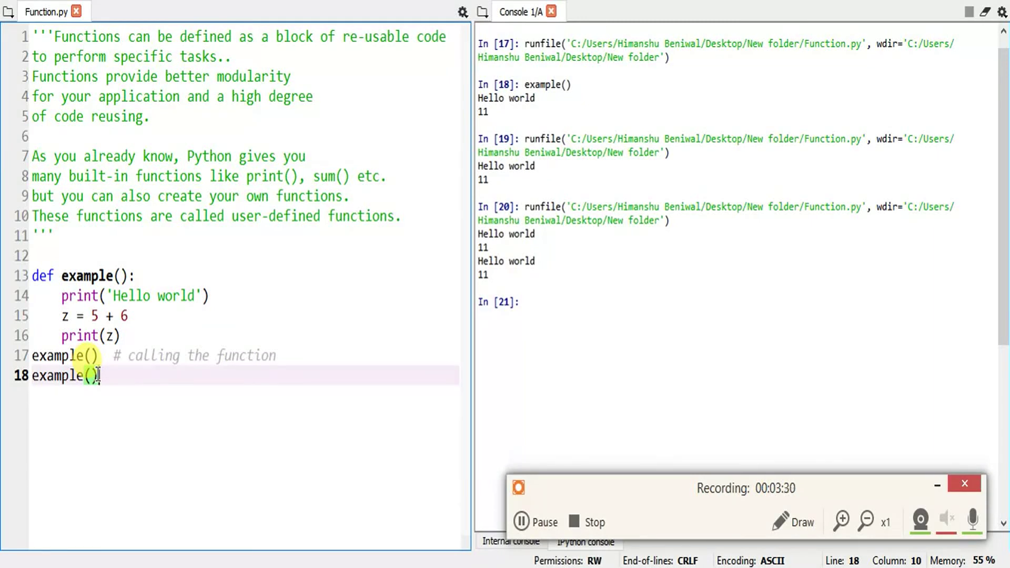